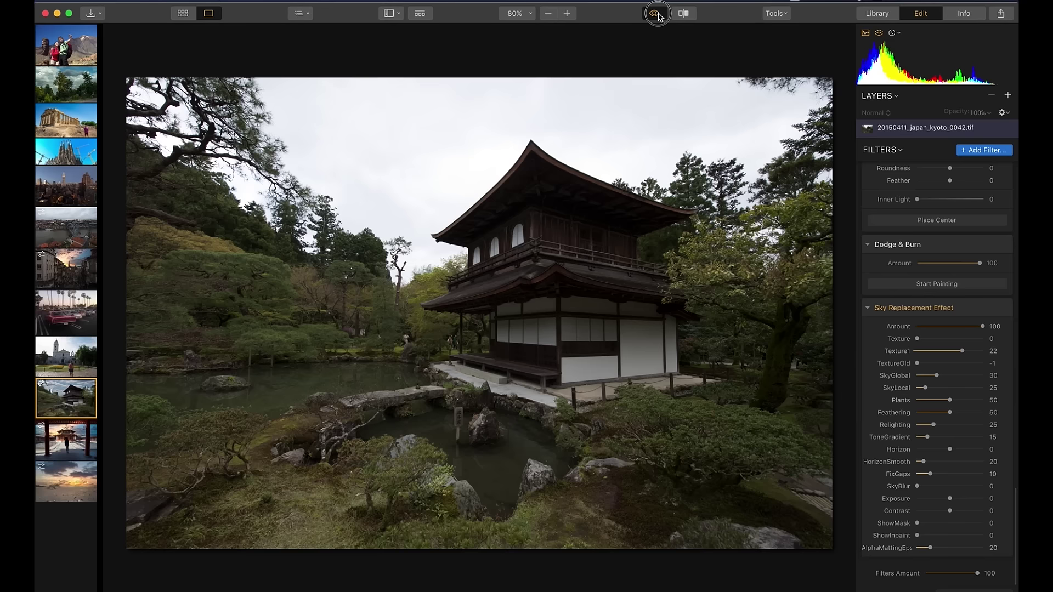
Step: Nudge the Kyoto temple's Texture1 slider to try a different replacement sky
{"action": "left_click_drag", "start_coordinate": [962, 351], "coordinate": [976, 352]}
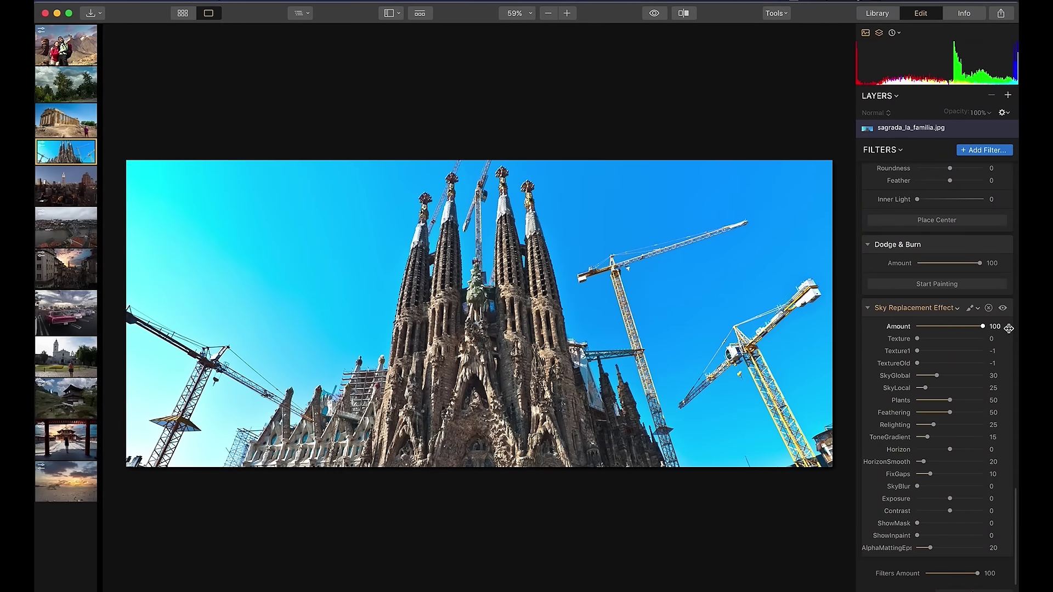
Step: Set the Sagrada Familia's Sky Replacement Texture to 9 for a cloudy sunset sky
{"action": "left_click", "coordinate": [959, 338]}
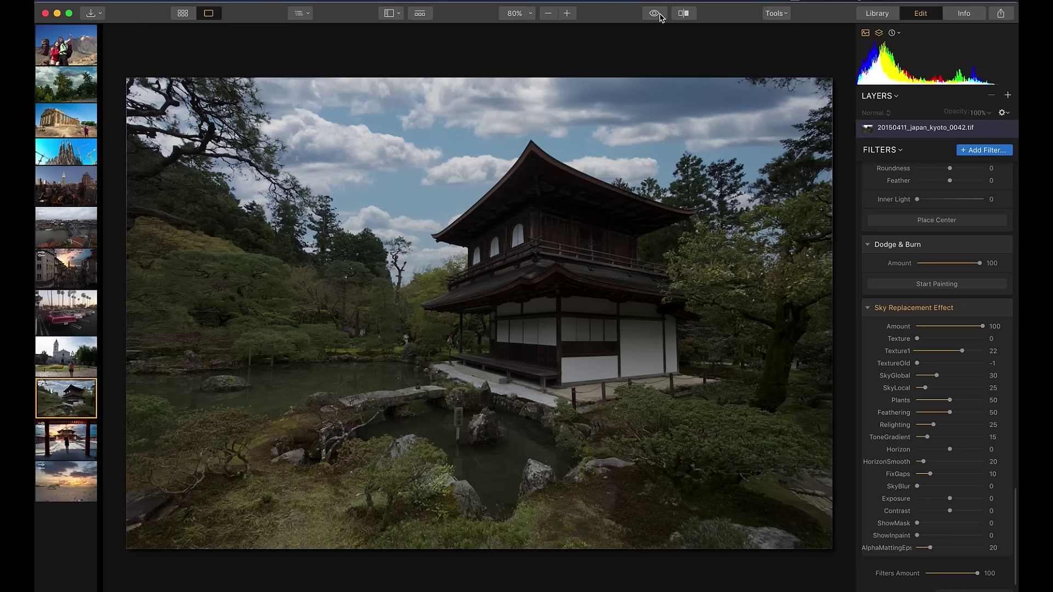
Step: Return to the Kyoto temple photo and move Texture1 from 22 to 6, then to 28
{"action": "left_click", "coordinate": [654, 13]}
{"action": "left_click_drag", "start_coordinate": [958, 350], "coordinate": [932, 355]}
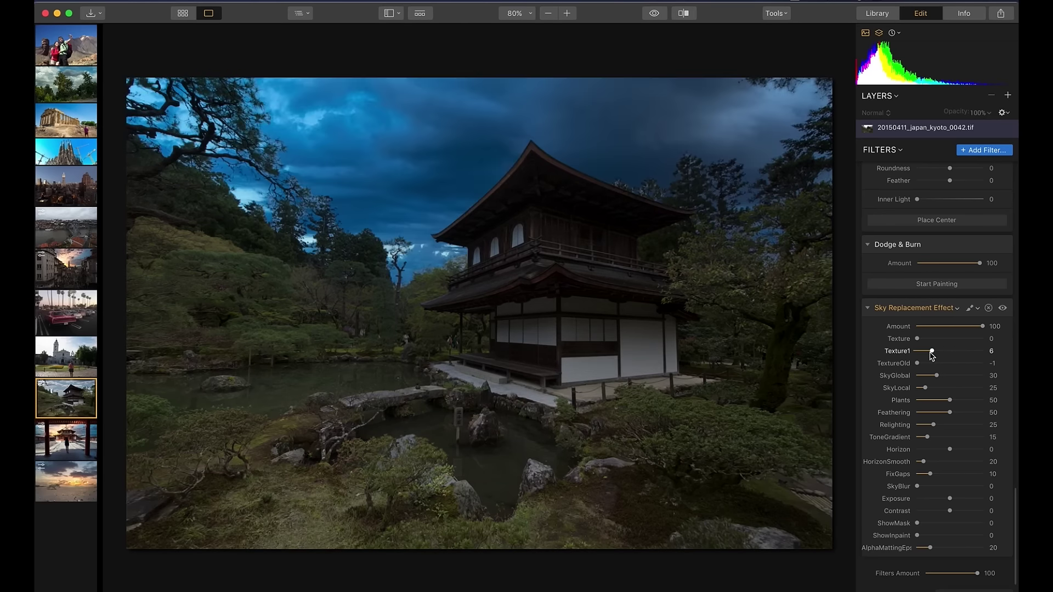
{"action": "left_click_drag", "start_coordinate": [932, 355], "coordinate": [976, 353]}
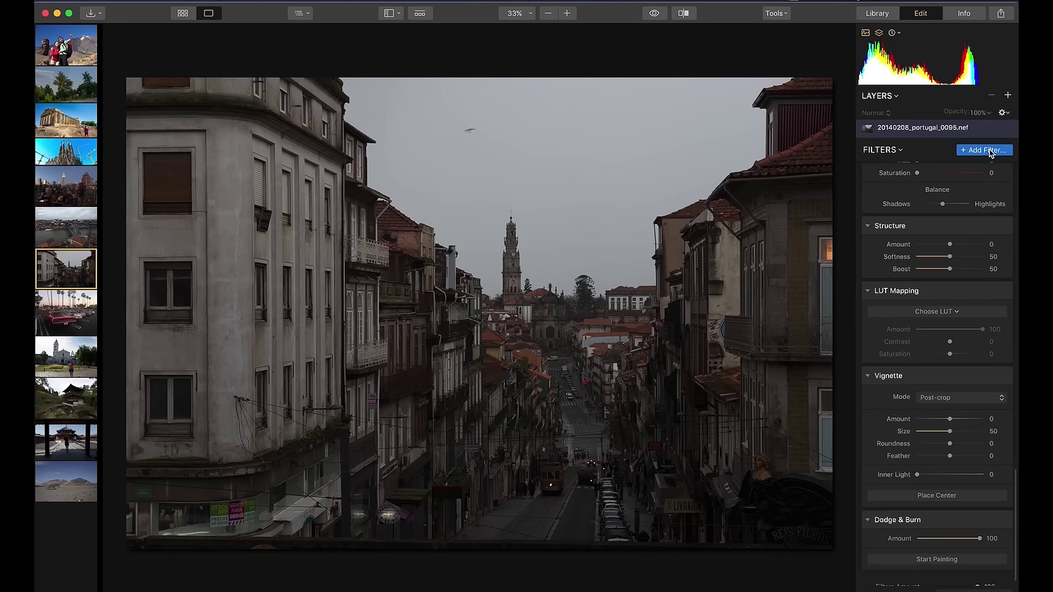
Step: Add the Sky Replacement Effect filter to the Porto street photo
{"action": "left_click", "coordinate": [991, 154]}
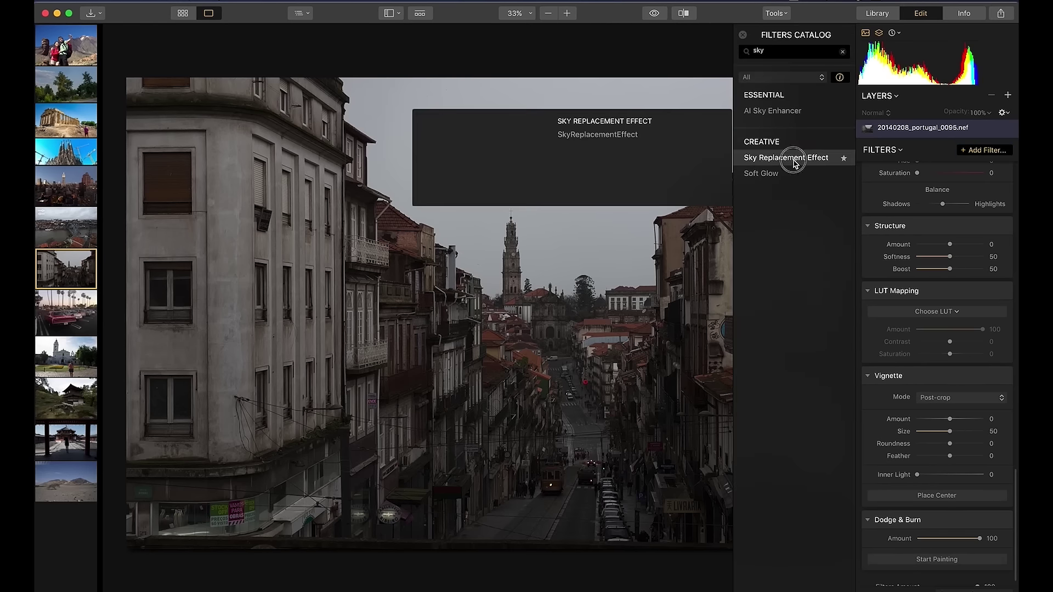
{"action": "left_click", "coordinate": [790, 157]}
{"action": "left_click", "coordinate": [743, 36]}
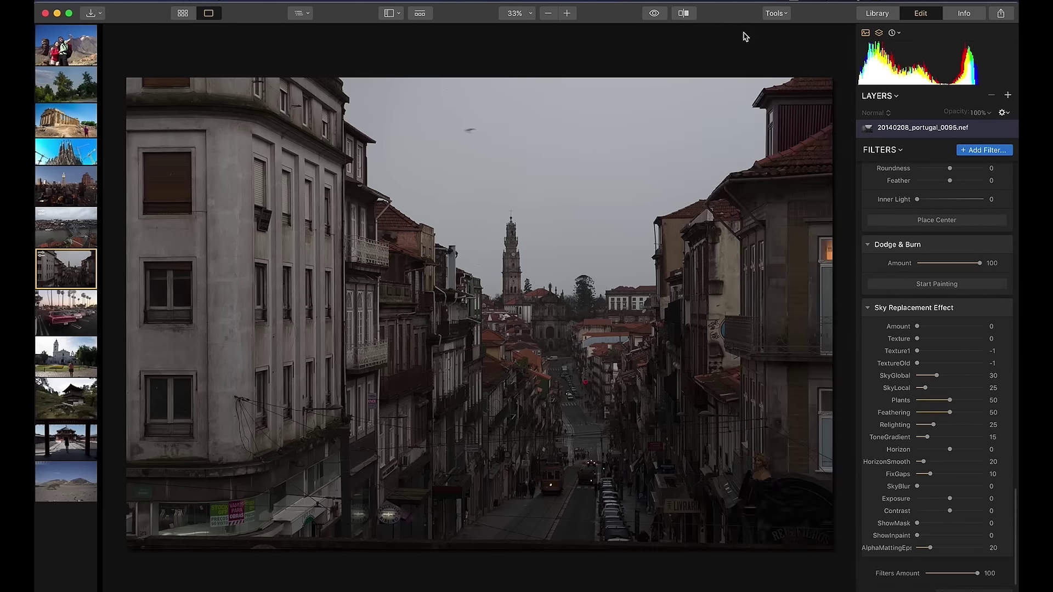
Step: Set Sky Replacement Amount to 100 and Texture to 9, then inspect the bell tower at 100%
{"action": "left_click_drag", "start_coordinate": [917, 327], "coordinate": [1013, 328]}
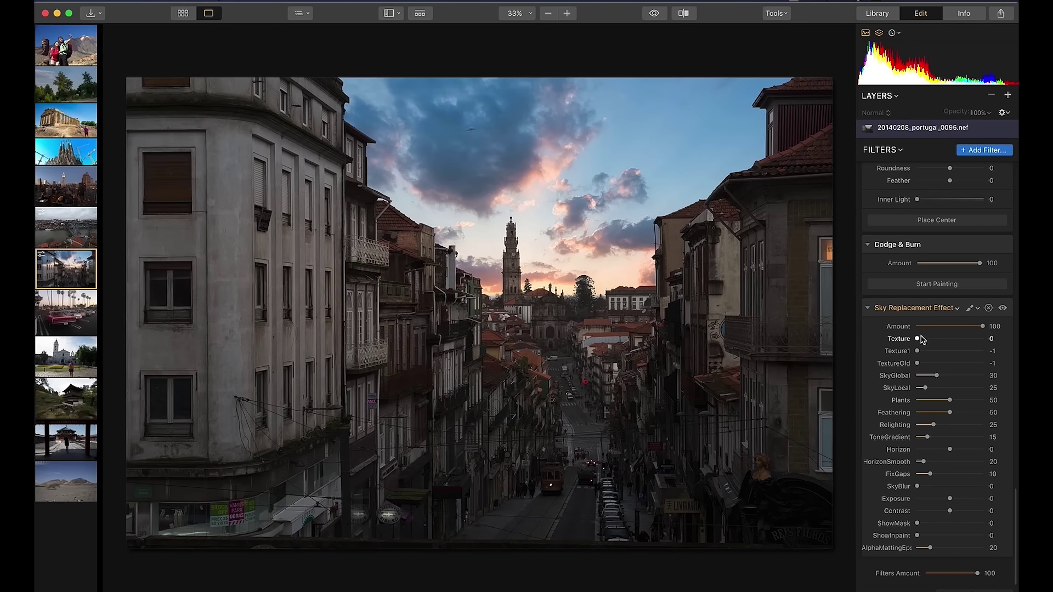
{"action": "left_click_drag", "start_coordinate": [916, 339], "coordinate": [942, 343]}
{"action": "left_click_drag", "start_coordinate": [939, 339], "coordinate": [960, 343]}
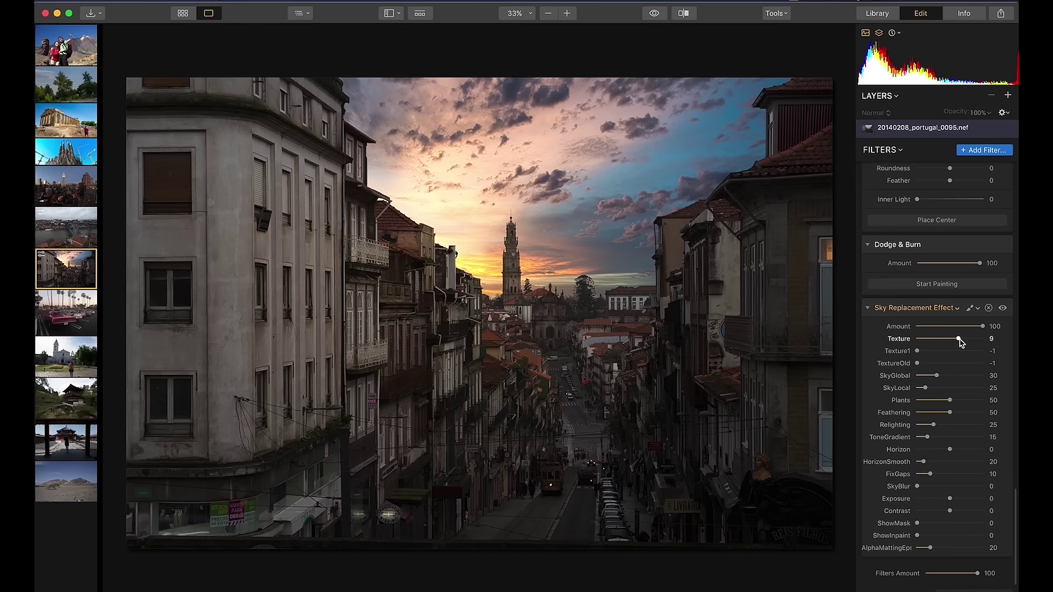
{"action": "left_click", "coordinate": [582, 286]}
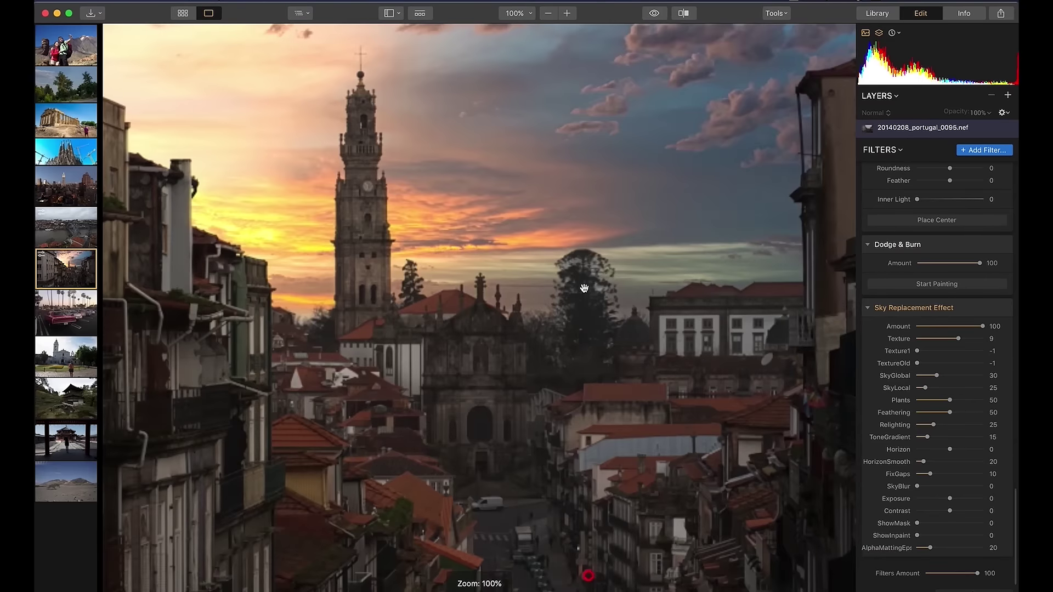
{"action": "mouse_move", "coordinate": [583, 288]}
{"action": "left_mouse_down"}
{"action": "mouse_move", "coordinate": [550, 384]}
{"action": "mouse_move", "coordinate": [636, 445]}
{"action": "left_mouse_up"}
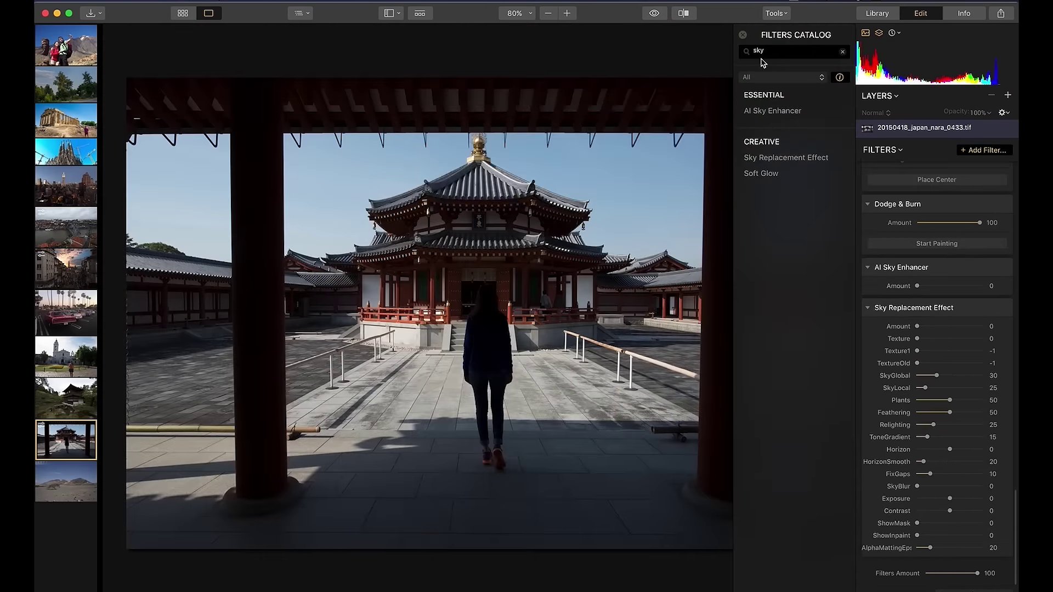
Step: Apply the Nara temple's sky replacement at Amount 100 and settle on Texture 9's vivid sunset
{"action": "left_click", "coordinate": [743, 35]}
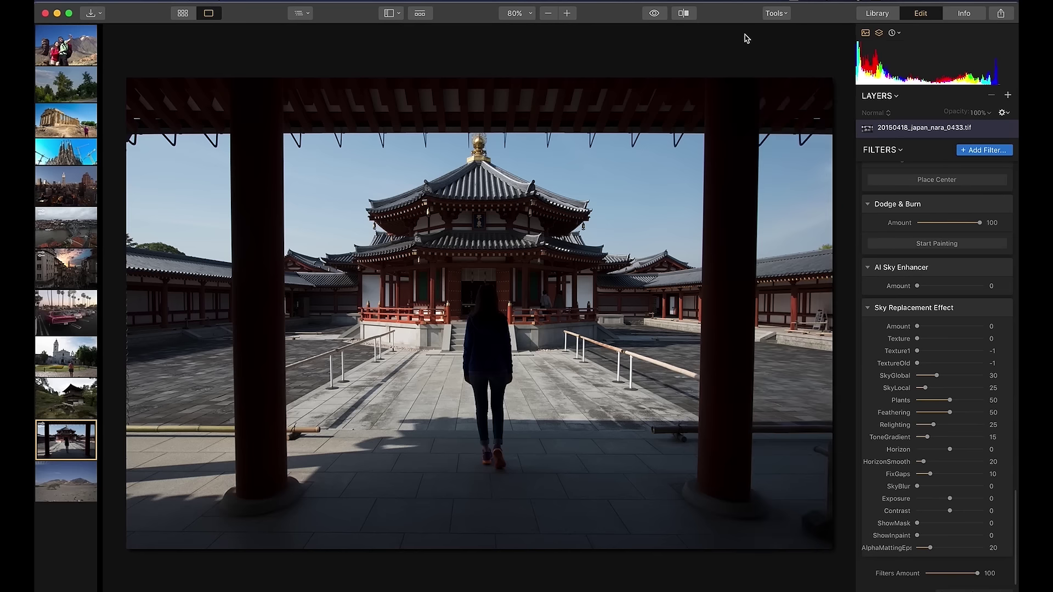
{"action": "left_click_drag", "start_coordinate": [916, 327], "coordinate": [997, 329]}
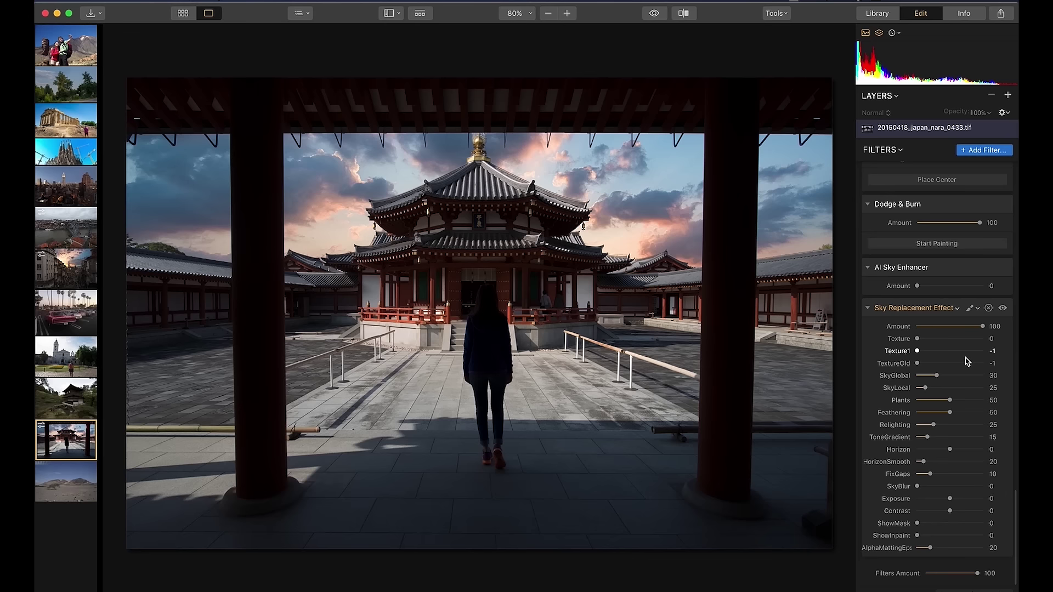
{"action": "left_click", "coordinate": [930, 339]}
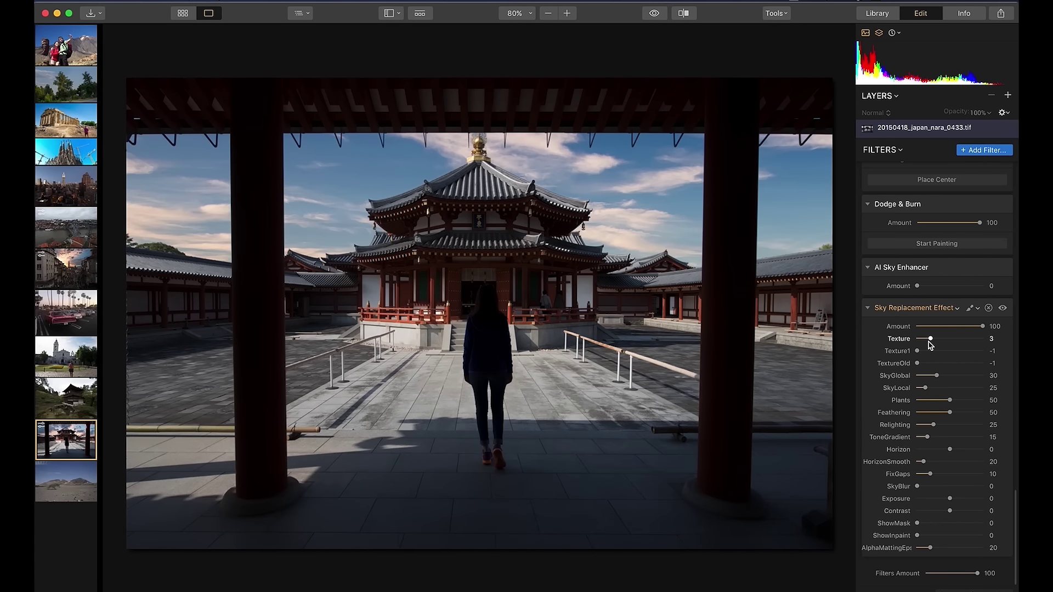
{"action": "left_click_drag", "start_coordinate": [929, 339], "coordinate": [955, 339]}
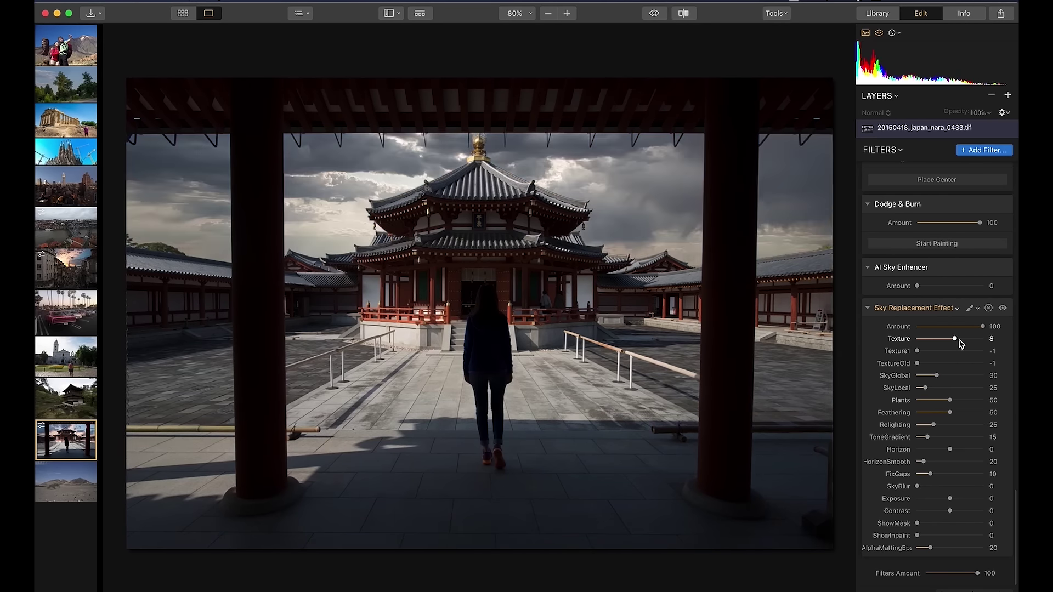
{"action": "left_click_drag", "start_coordinate": [957, 343], "coordinate": [961, 344]}
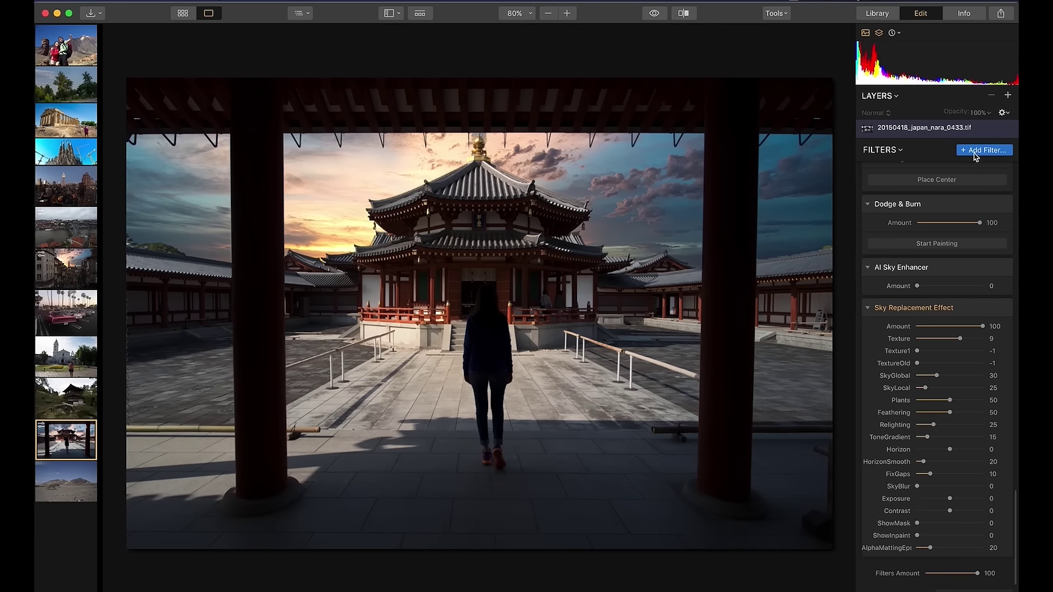
{"action": "left_click", "coordinate": [977, 153]}
Step: Add Accent AI Filter 2.0 to the Nara photo and raise Boost from 58 to 78
{"action": "left_click", "coordinate": [843, 52]}
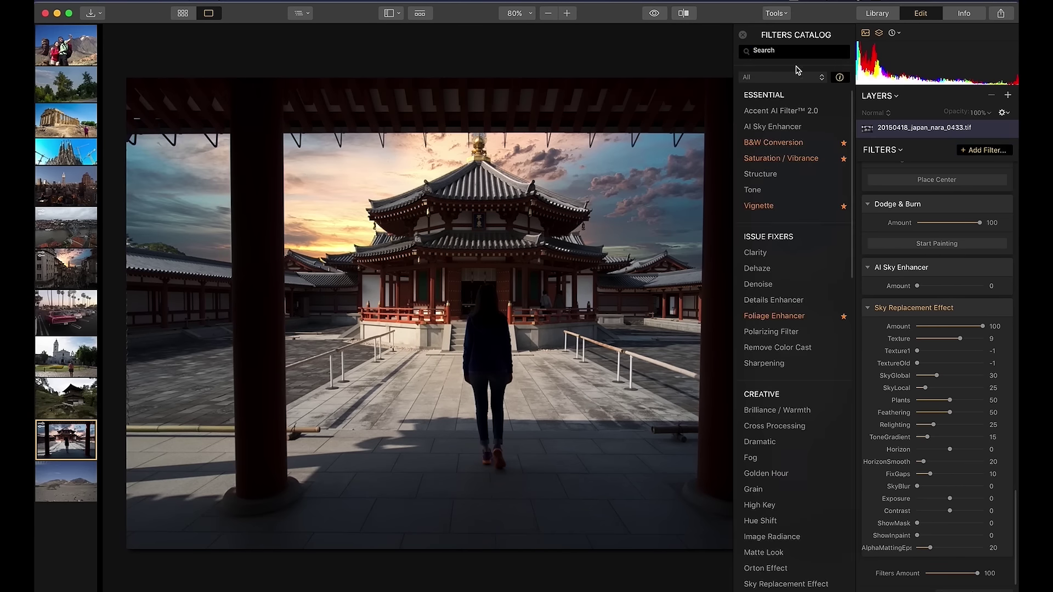
{"action": "left_click", "coordinate": [766, 112]}
{"action": "left_click", "coordinate": [743, 35]}
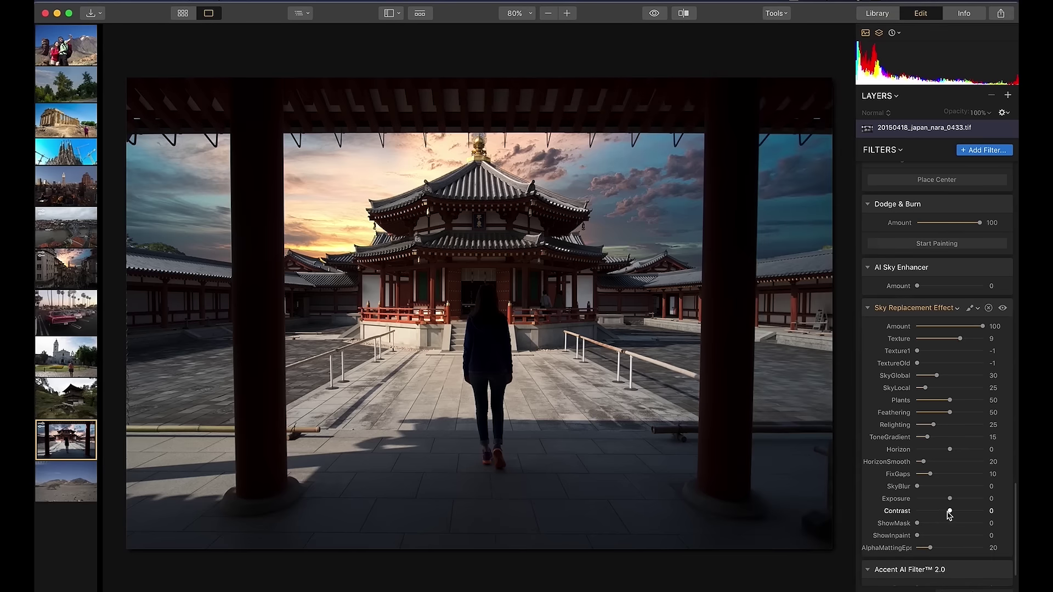
{"action": "scroll", "coordinate": [950, 509], "scroll_direction": "down", "scroll_amount": 3}
{"action": "left_click_drag", "start_coordinate": [968, 552], "coordinate": [968, 549]}
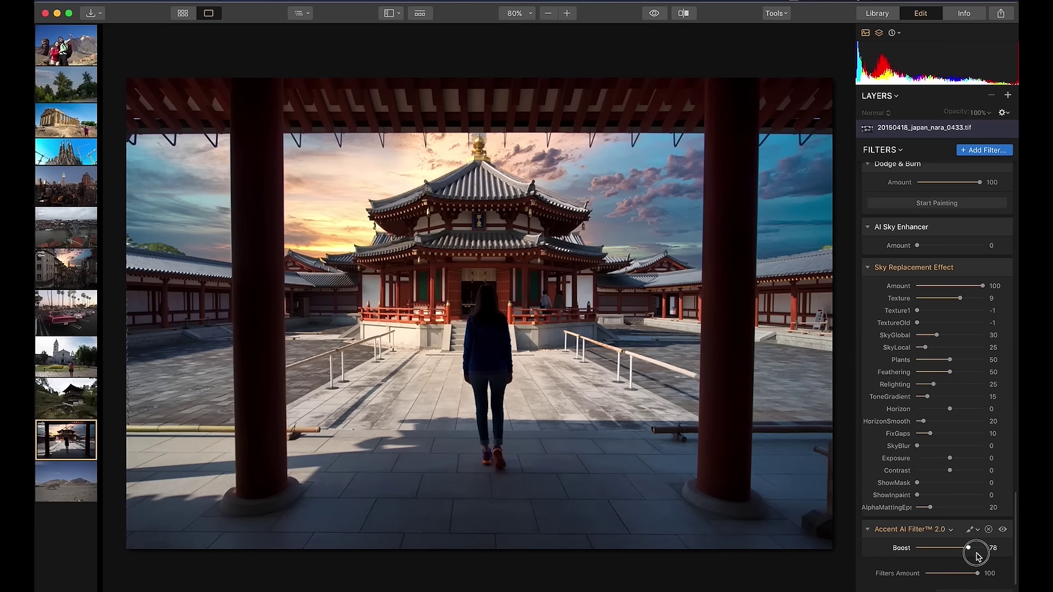
{"action": "left_click", "coordinate": [682, 18]}
Step: Compare the Nara edit with the original, then add Sky Replacement Effect to the trees photo
{"action": "mouse_move", "coordinate": [484, 169]}
{"action": "left_mouse_down"}
{"action": "mouse_move", "coordinate": [694, 169]}
{"action": "mouse_move", "coordinate": [293, 216]}
{"action": "mouse_move", "coordinate": [765, 214]}
{"action": "mouse_move", "coordinate": [119, 257]}
{"action": "left_mouse_up"}
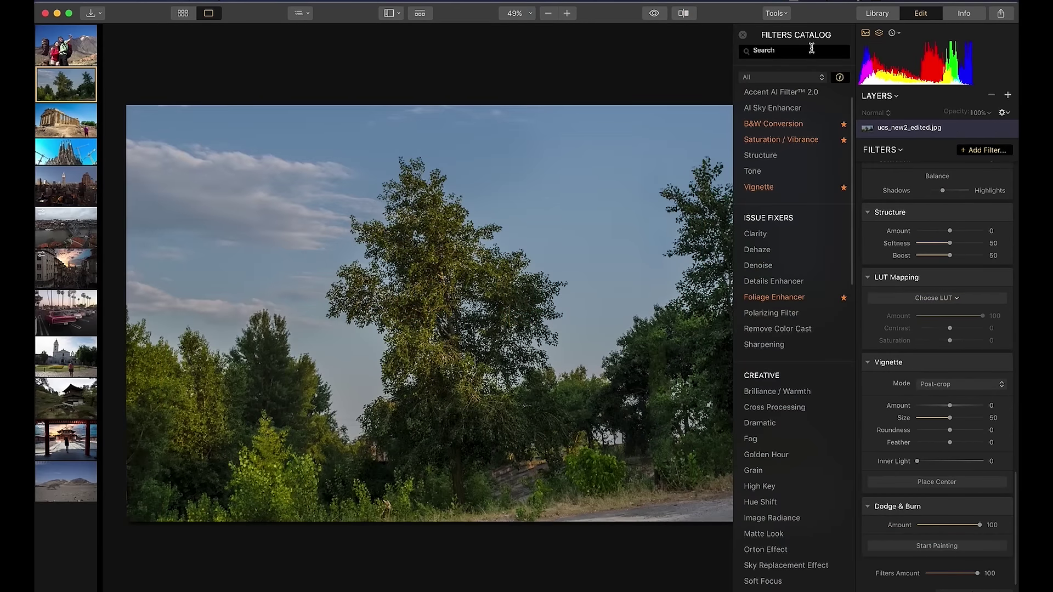
{"action": "left_click", "coordinate": [810, 48]}
{"action": "type", "text": "sky r"}
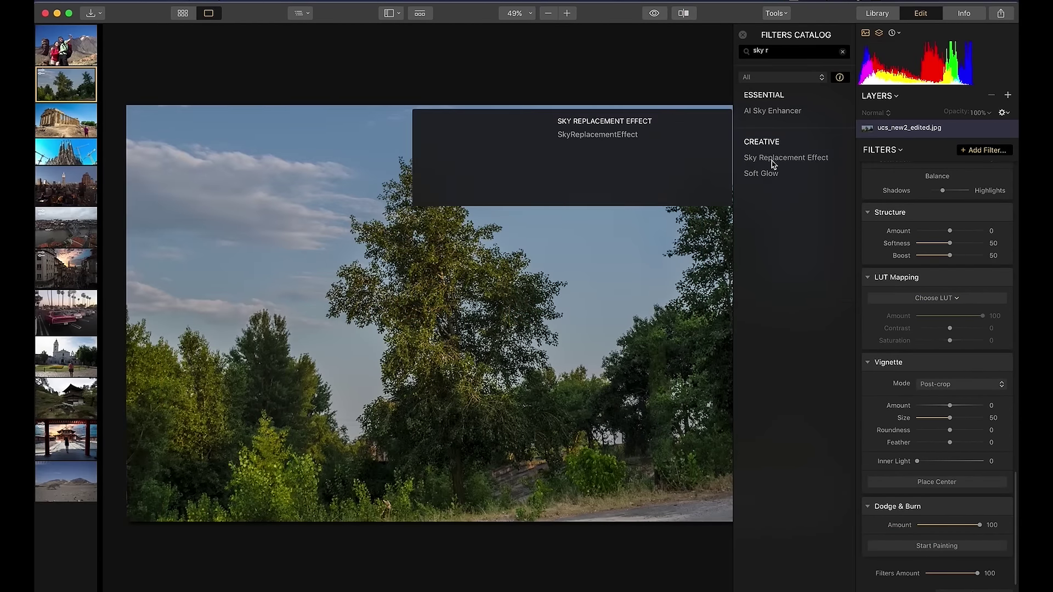
{"action": "left_click", "coordinate": [774, 158]}
{"action": "left_click", "coordinate": [743, 35]}
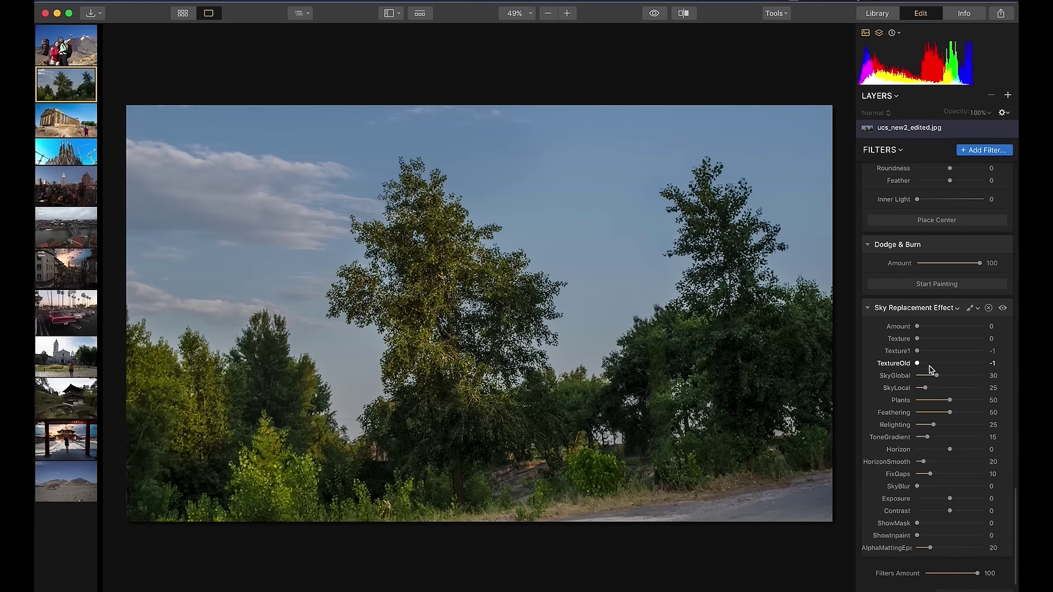
Step: Set the tree photo's Sky Replacement Amount to 100 and raise Texture from 0 to 11
{"action": "left_click_drag", "start_coordinate": [917, 327], "coordinate": [1003, 330]}
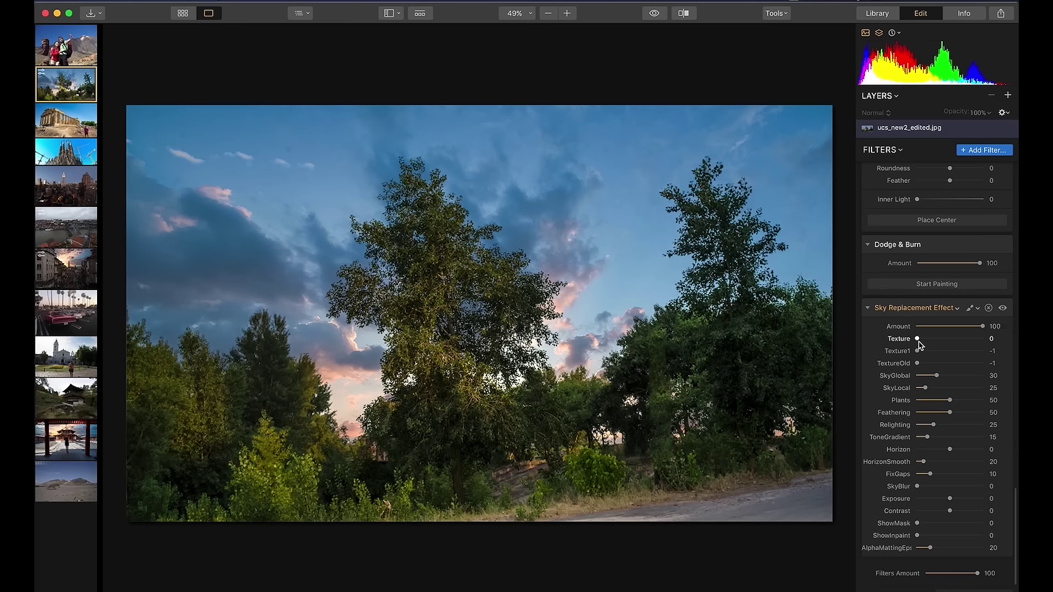
{"action": "left_click_drag", "start_coordinate": [919, 340], "coordinate": [956, 339]}
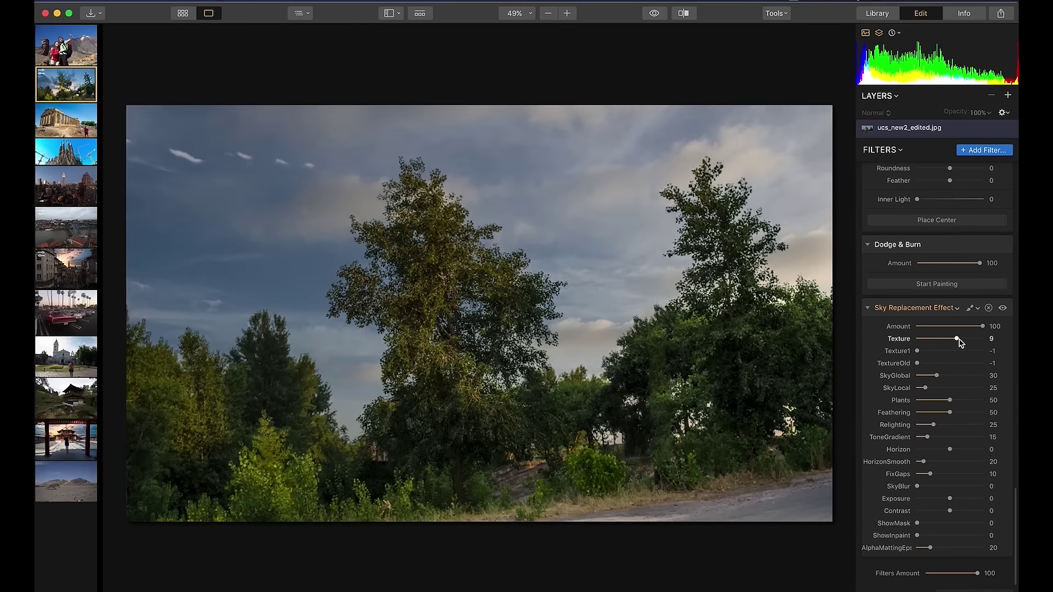
{"action": "left_click_drag", "start_coordinate": [959, 338], "coordinate": [969, 338]}
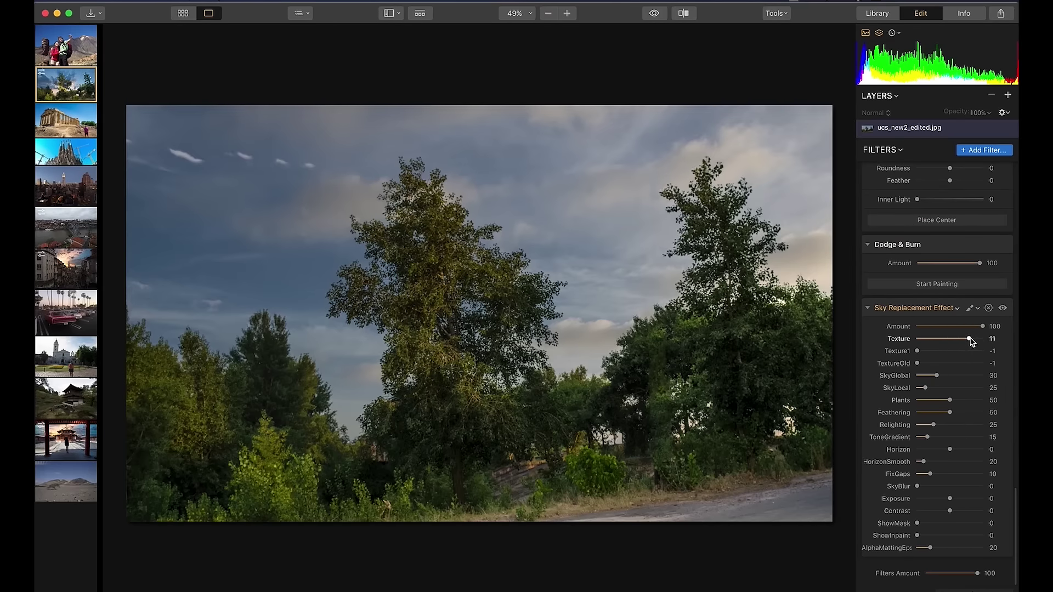